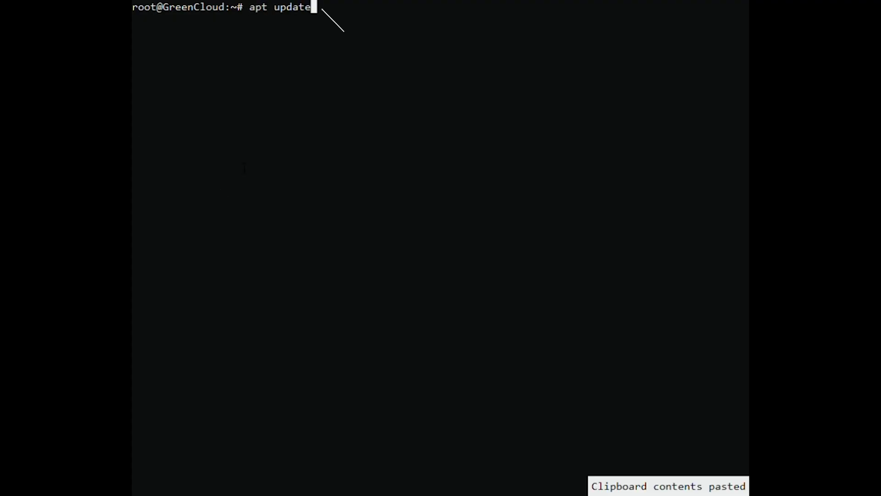
# Step: Run 'apt update' to refresh the package lists, which reports 153 upgradable packages
pyautogui.press('Return')
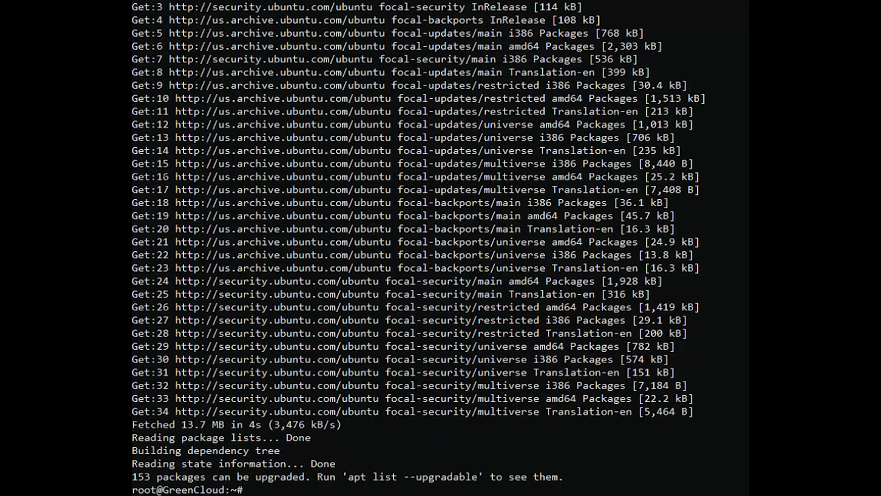
# Step: Install the docker.io package and verify that 'docker --version' reports 20.10.12
pyautogui.hotkey('ctrl', 'v')
pyautogui.write('apt install docker.io')
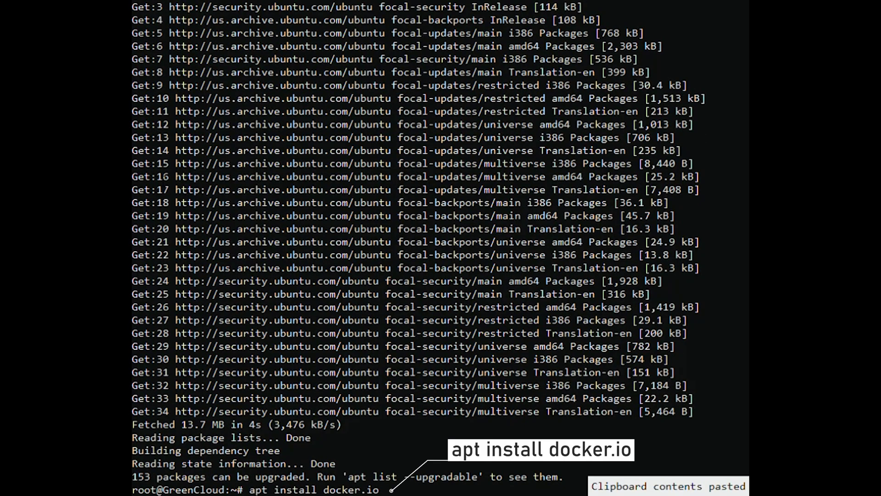
pyautogui.press('Return')
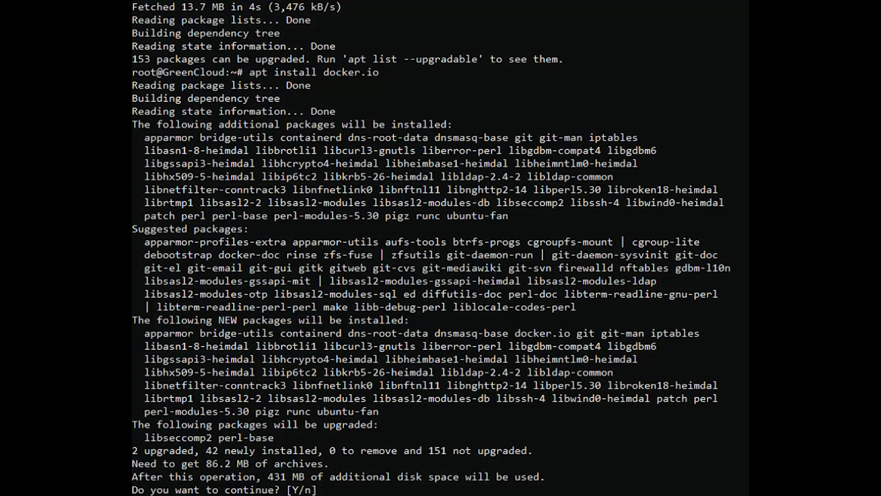
pyautogui.write('y')
pyautogui.press('Return')
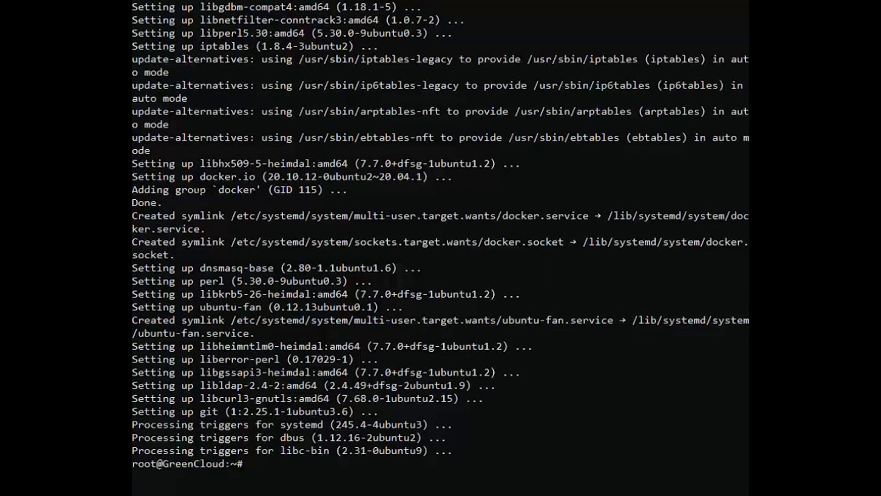
pyautogui.write('docker --version')
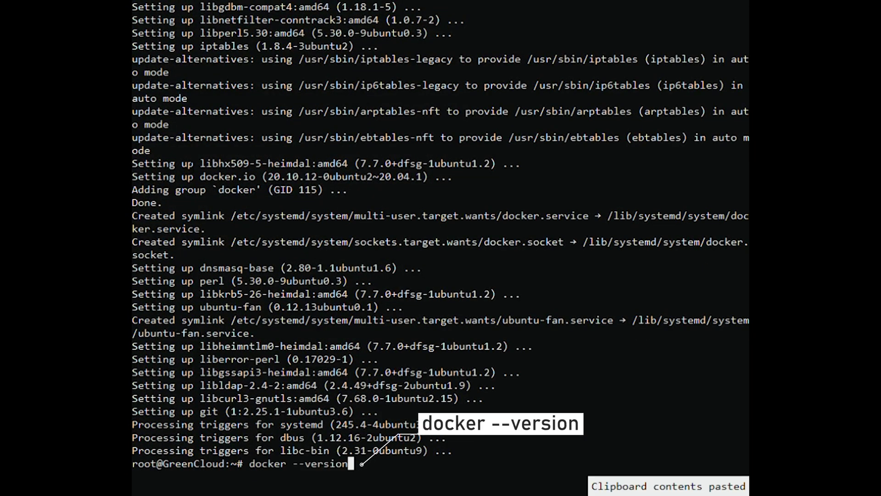
pyautogui.press('Return')
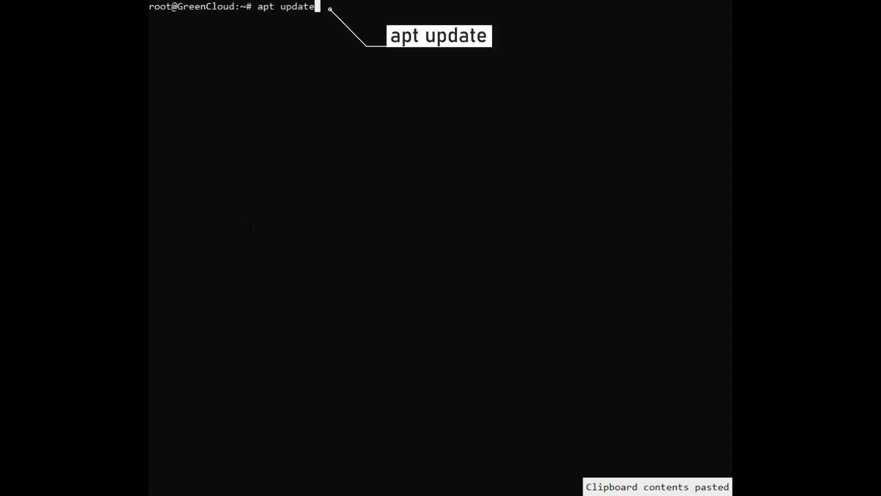
# Step: Run apt update, then install apt-transport-https, ca-certificates, curl and software-properties-common
pyautogui.press('Return')
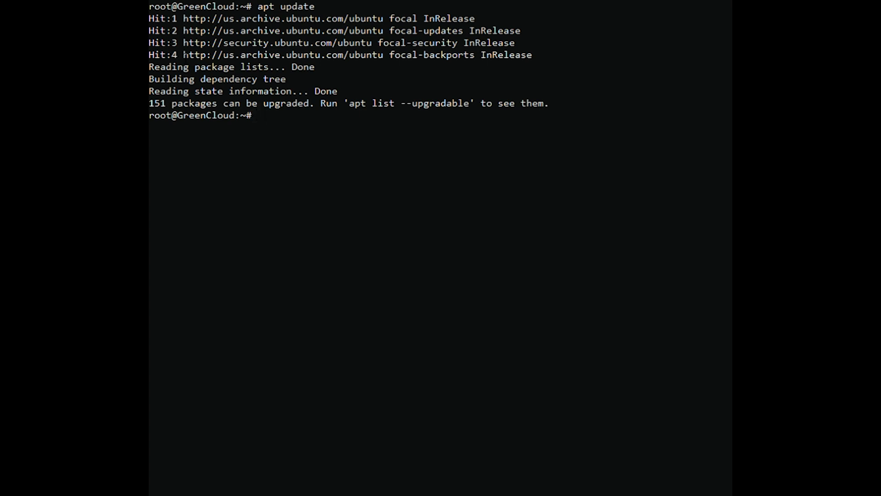
pyautogui.write('apt install apt-transport-https ca-certificates curl software-properties-common')
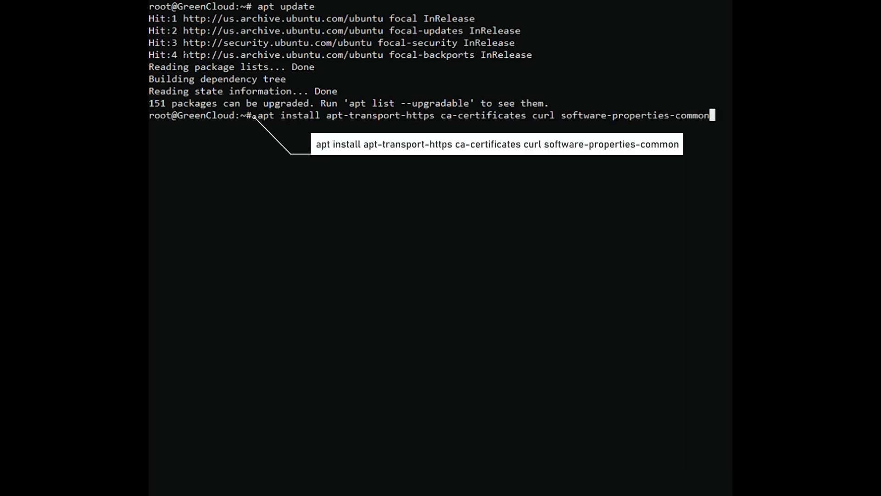
pyautogui.press('Return')
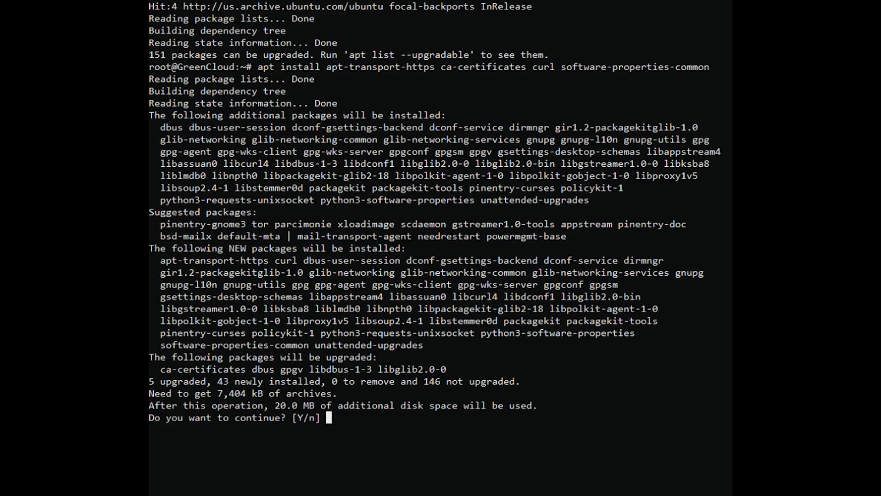
pyautogui.write('y')
pyautogui.press('Return')
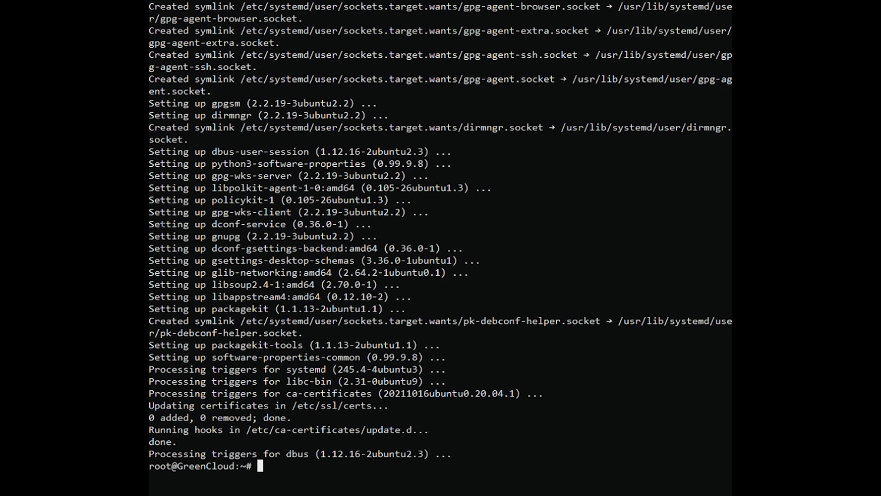
# Step: Add Docker's GPG signing key with apt-key and add Docker's apt repository
pyautogui.hotkey('ctrl', 'v')
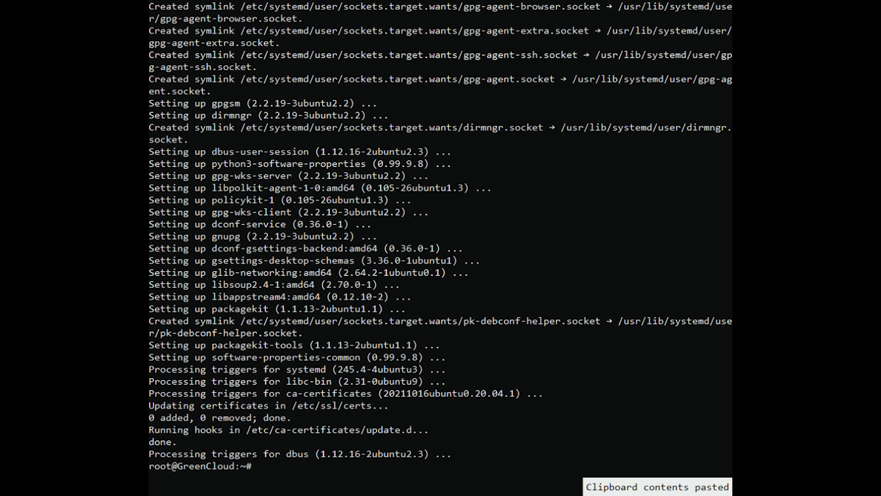
pyautogui.press('Return')
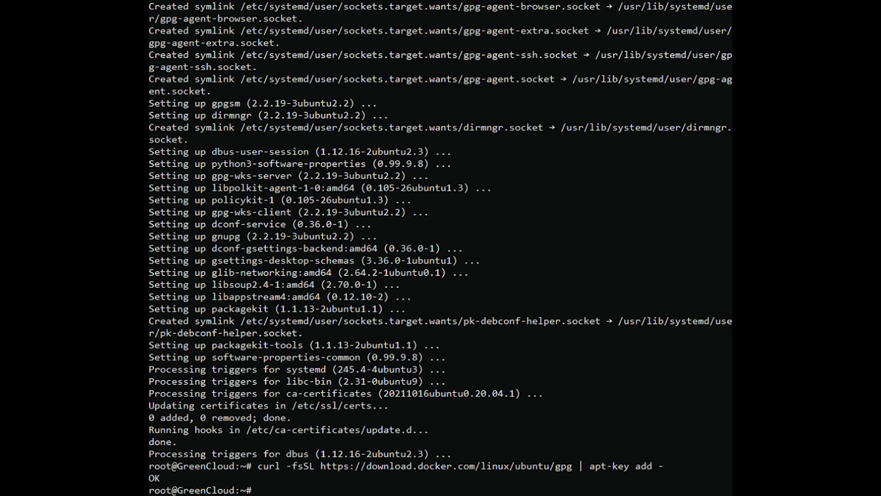
pyautogui.hotkey('ctrl', 'v')
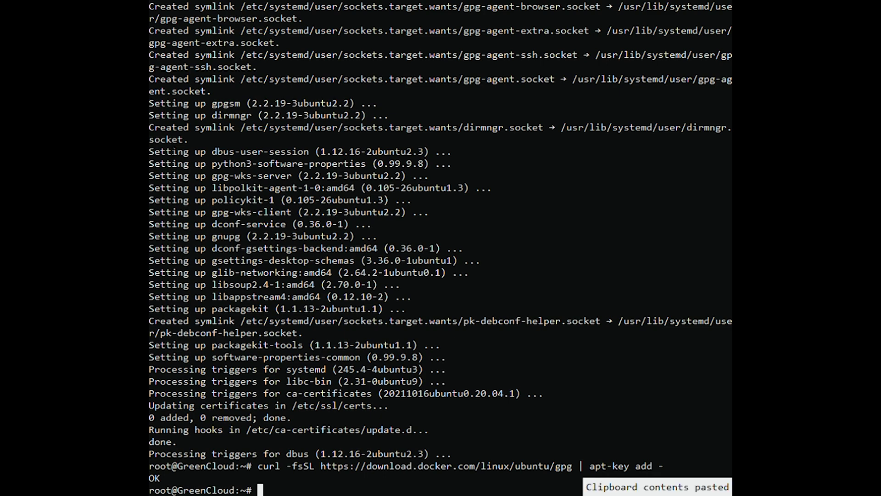
pyautogui.press('Return')
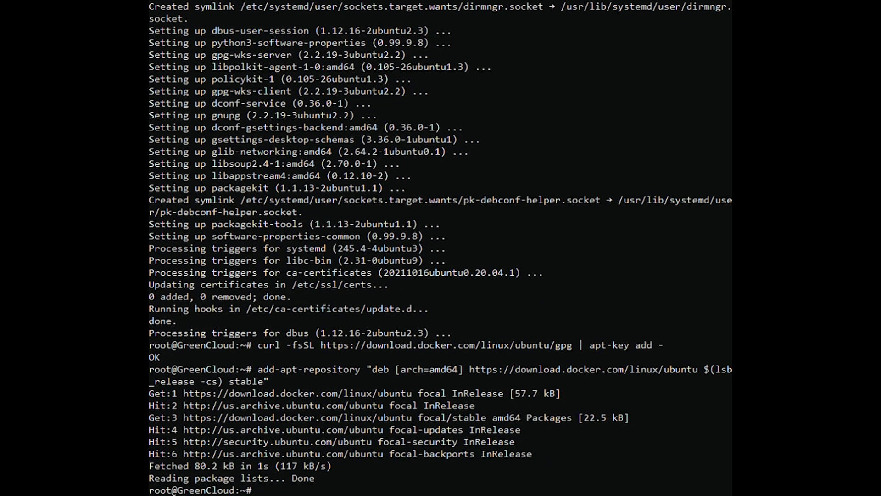
# Step: Refresh the package lists and install docker-ce, replacing docker.io
pyautogui.write('apt update')
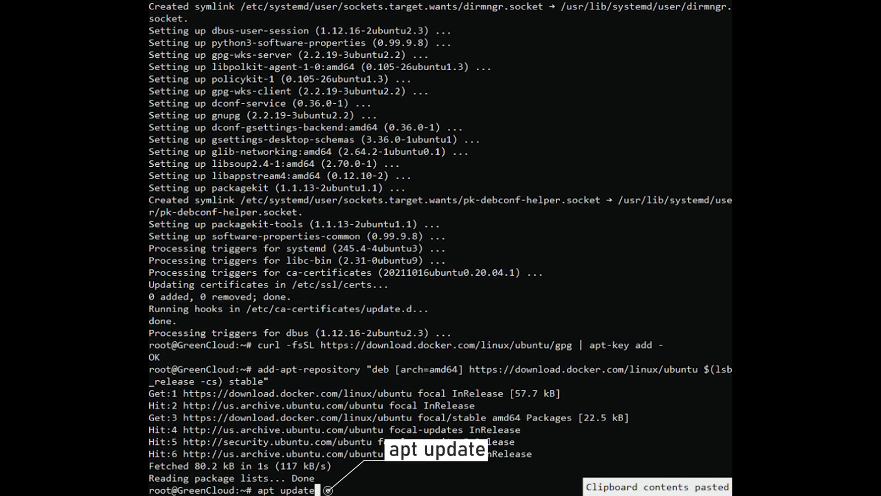
pyautogui.press('Return')
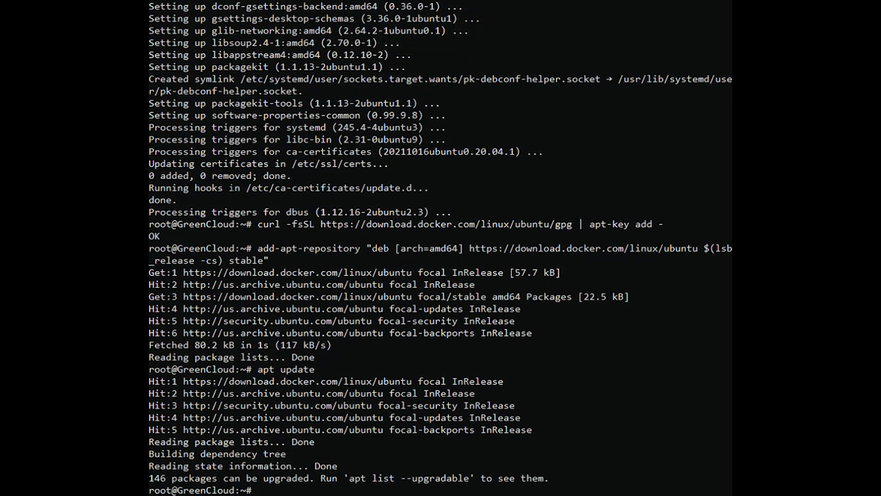
pyautogui.write('apt install docker-ce')
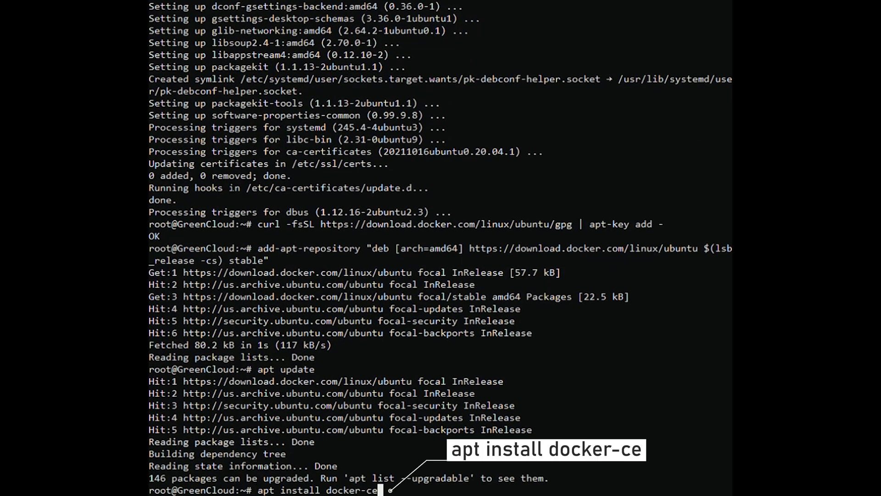
pyautogui.press('Return')
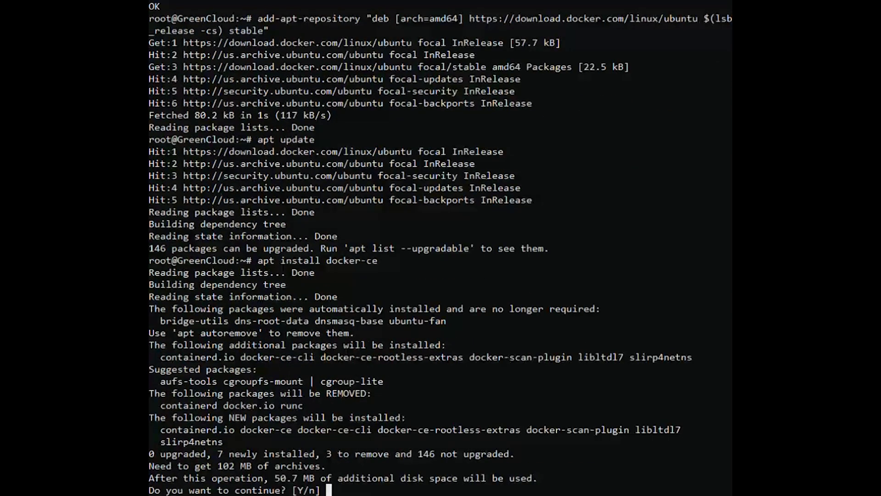
pyautogui.write('y')
pyautogui.press('Return')
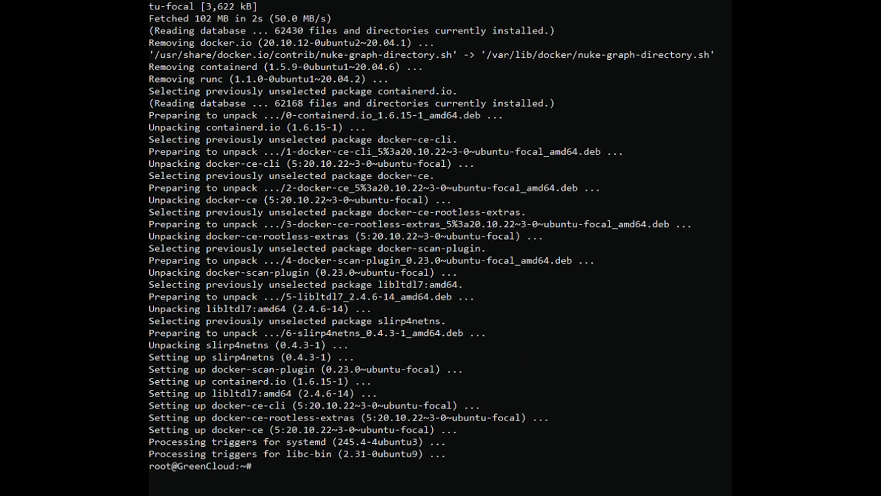
pyautogui.write('docker --version')
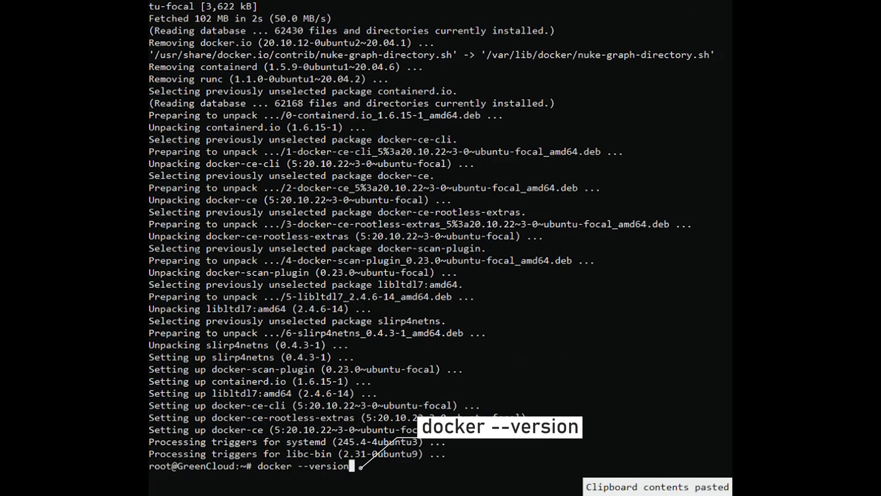
# Step: Confirm Docker 20.10.22, then start and enable docker and check it is active (running)
pyautogui.press('Return')
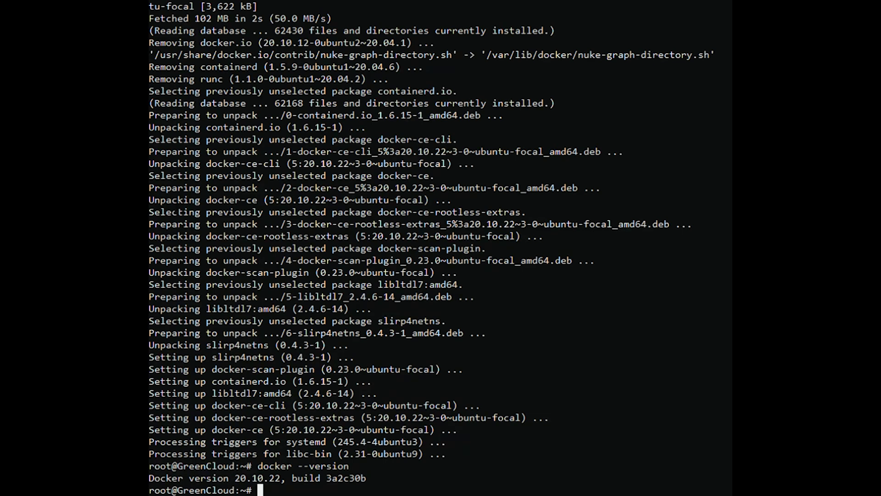
pyautogui.write('systemctl start docker')
pyautogui.press('Return')
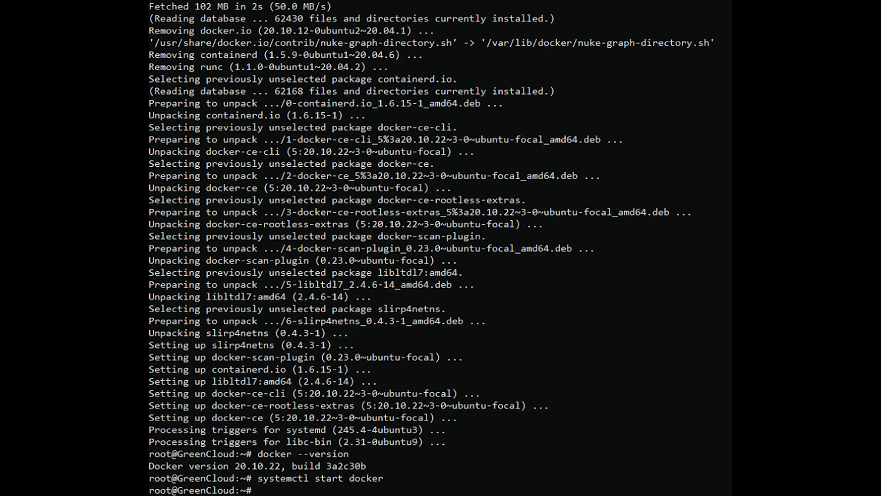
pyautogui.write('systemctl enable docker')
pyautogui.press('Return')
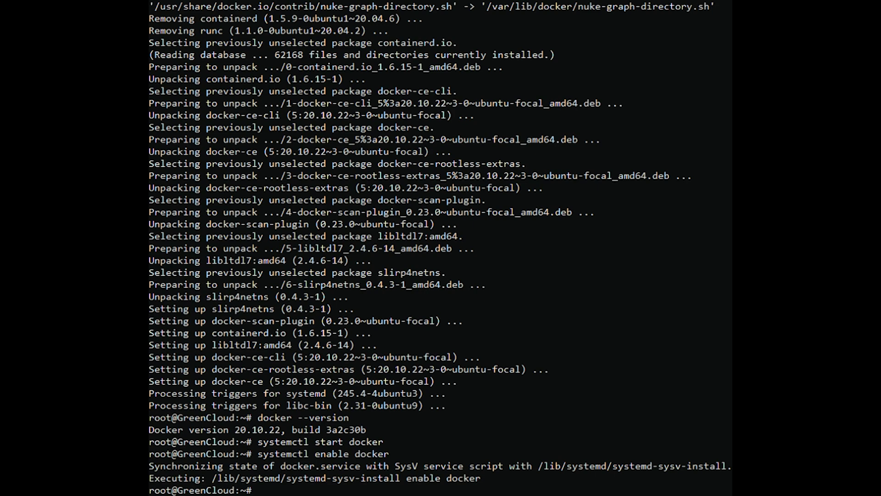
pyautogui.write('systemctl status docker')
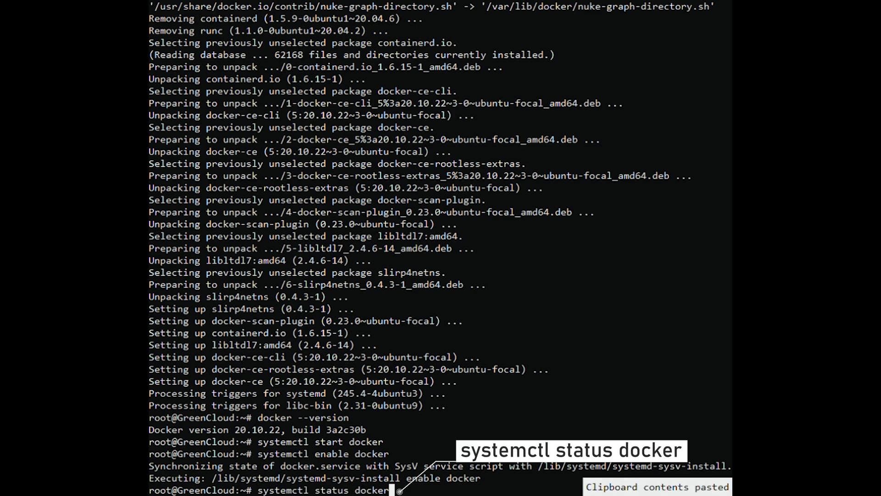
pyautogui.press('Return')
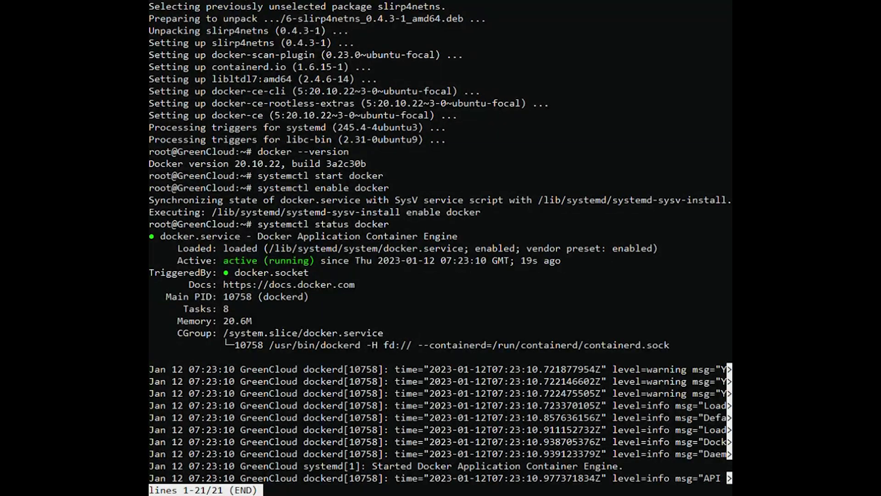
pyautogui.press('q')
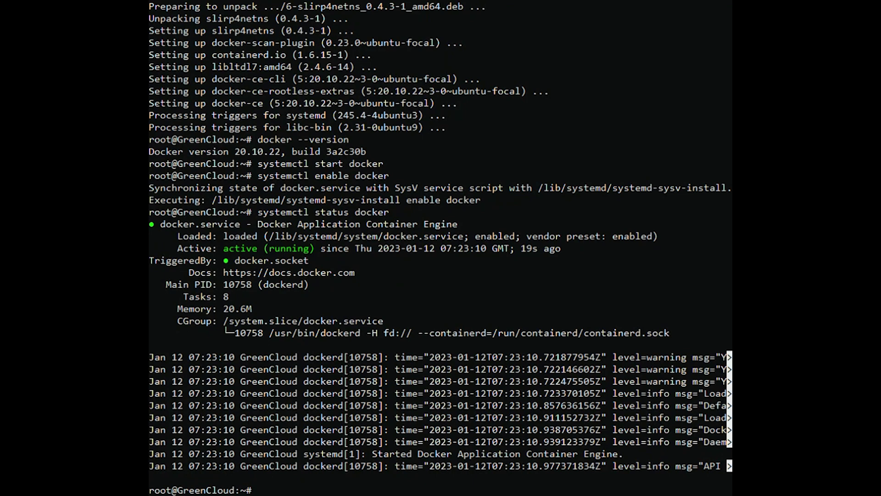
pyautogui.write('docker run hello-world')
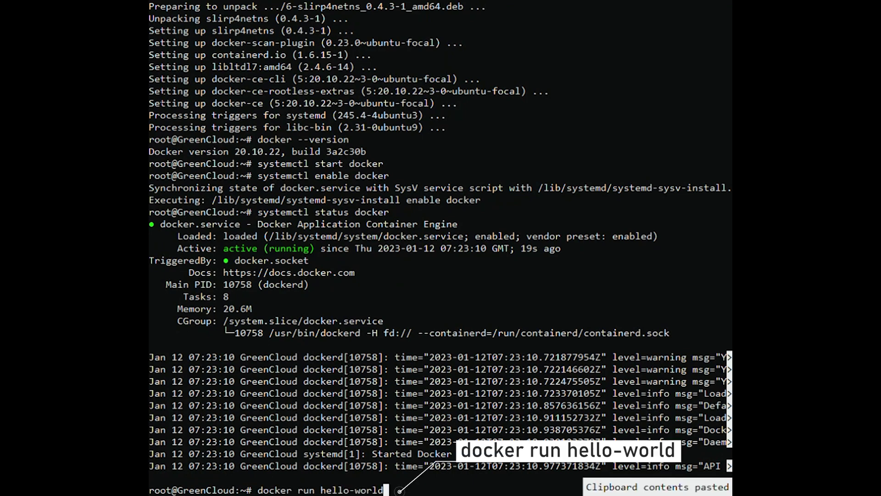
# Step: Run 'docker run hello-world', then add the current user to the docker group with usermod
pyautogui.press('Return')
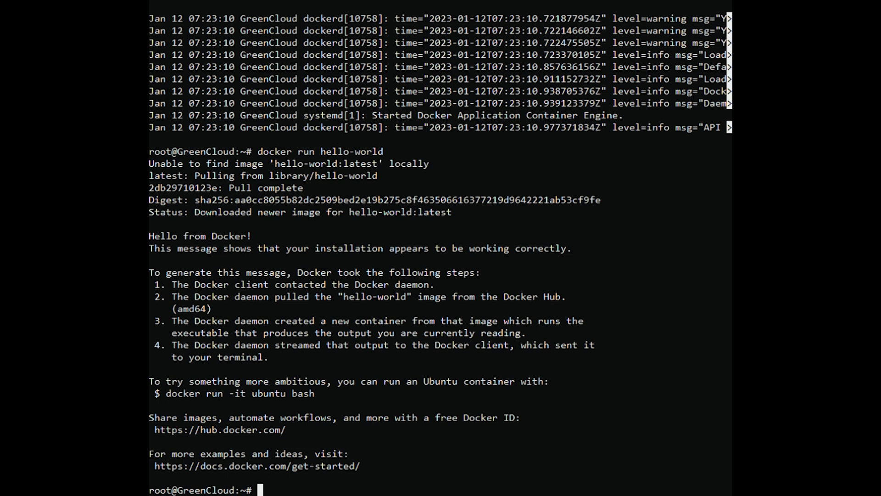
pyautogui.write('usermod -aG docker $USER')
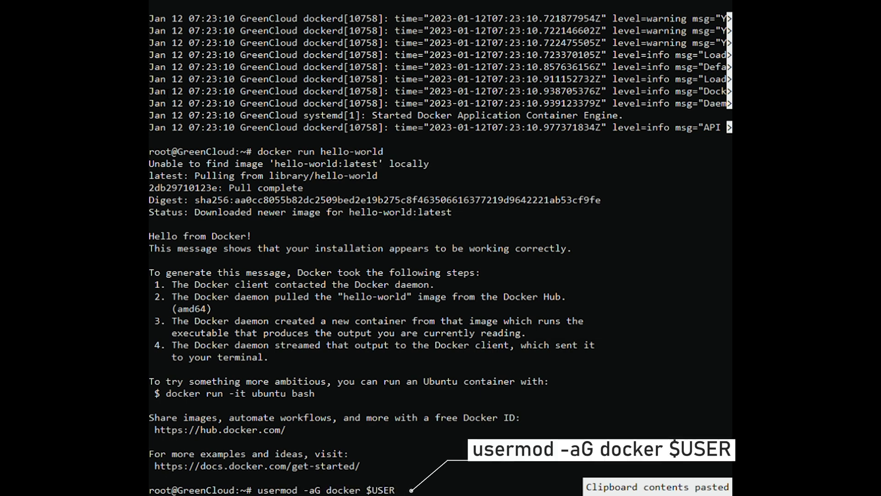
pyautogui.press('Return')
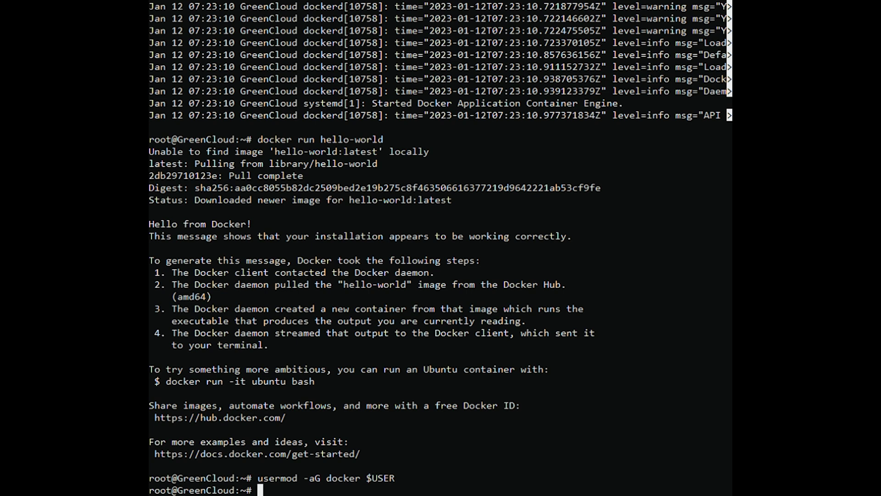
# Step: Run 'docker search Ubuntu', 'docker images' and 'docker container ps -a'
pyautogui.hotkey('ctrl', 'v')
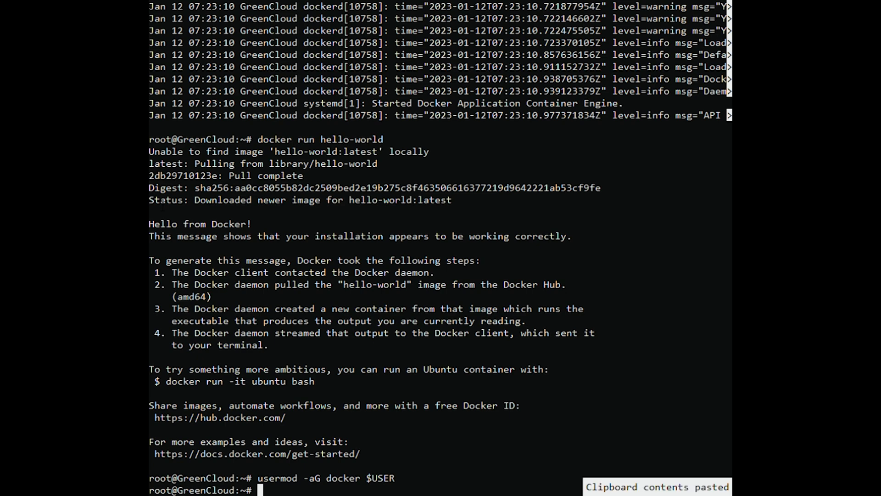
pyautogui.press('Return')
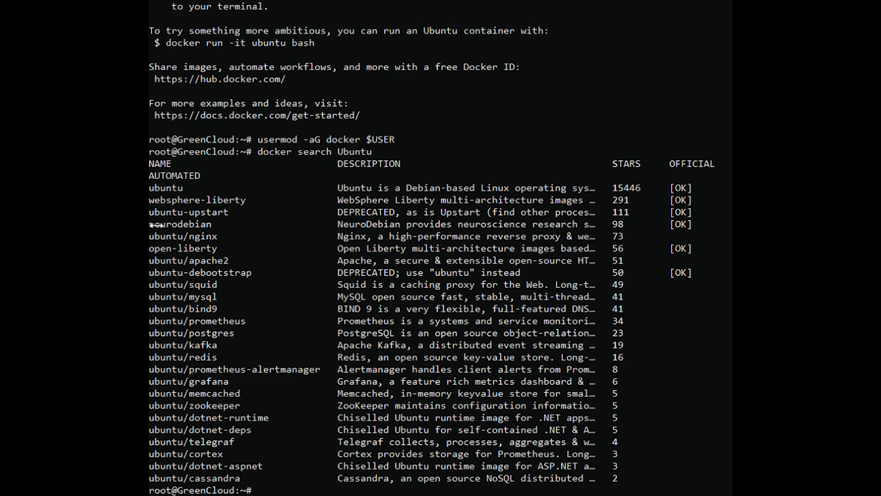
pyautogui.write('docker images')
pyautogui.press('Return')
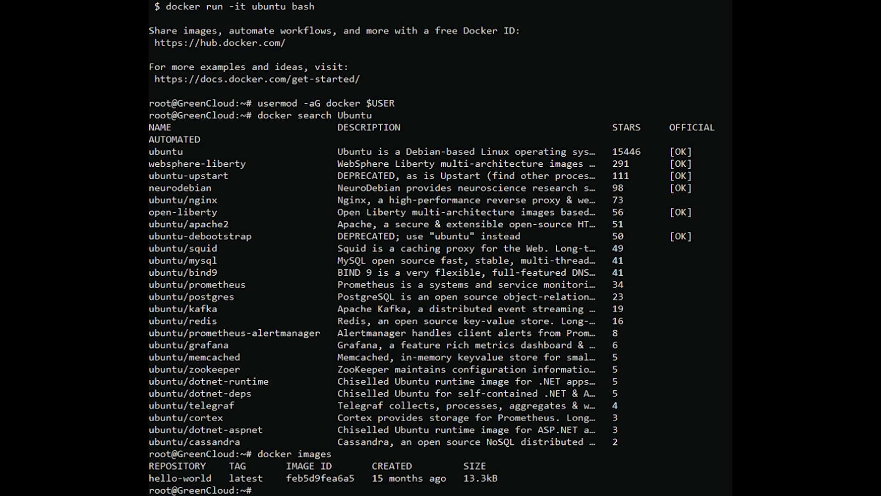
pyautogui.write('docker container ps -a')
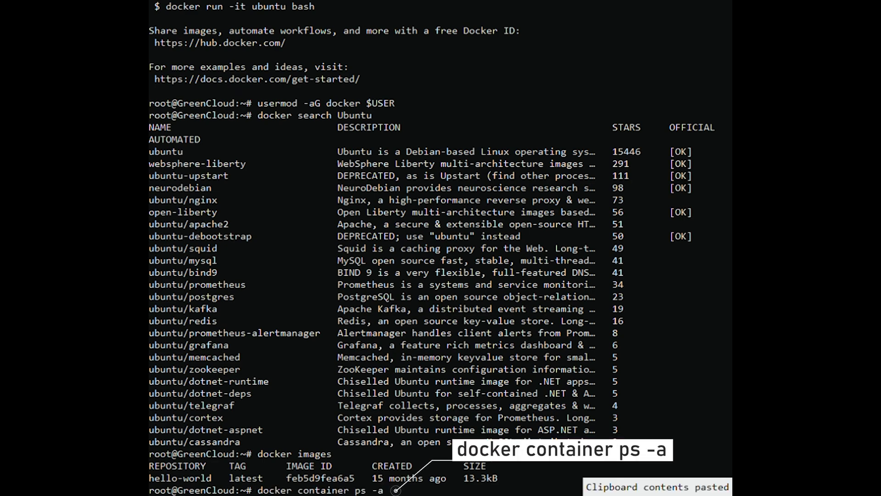
pyautogui.press('Return')
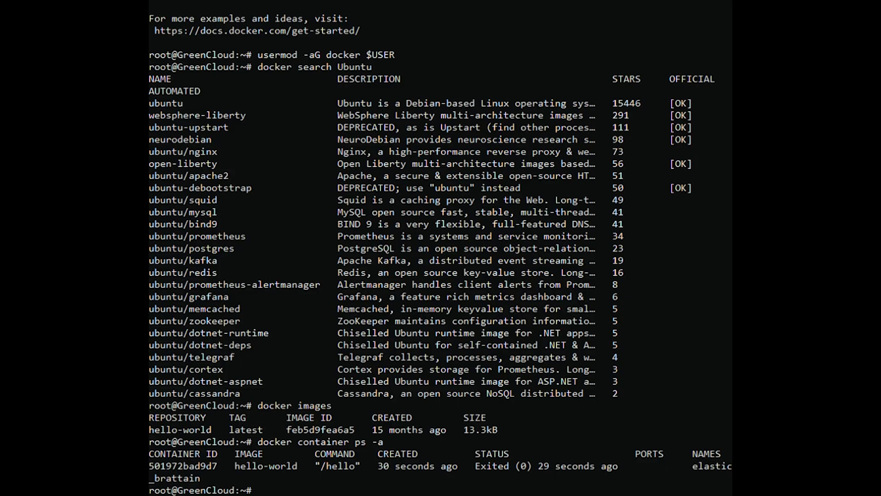
pyautogui.write('apt-get remove docker docker-engine docker.io')
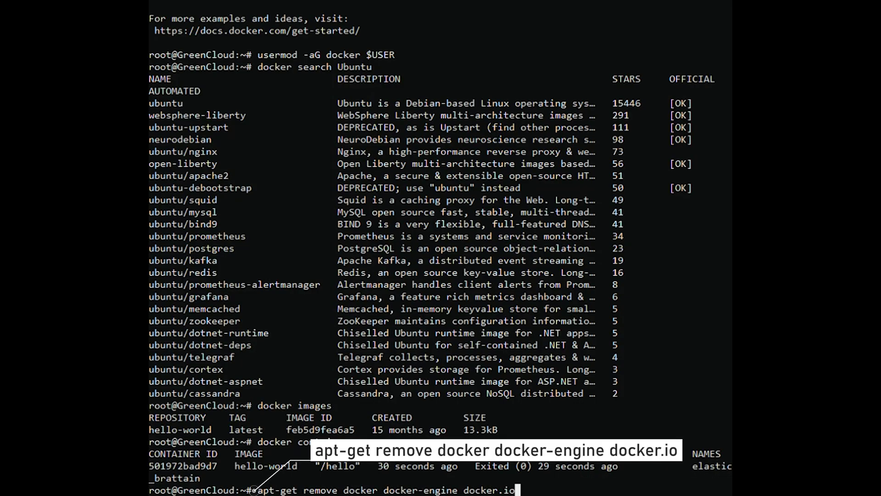
# Step: Remove docker, docker-engine and docker.io, then remove the docker-ce packages
pyautogui.press('Return')
pyautogui.write('apt-get remove docker.ce')
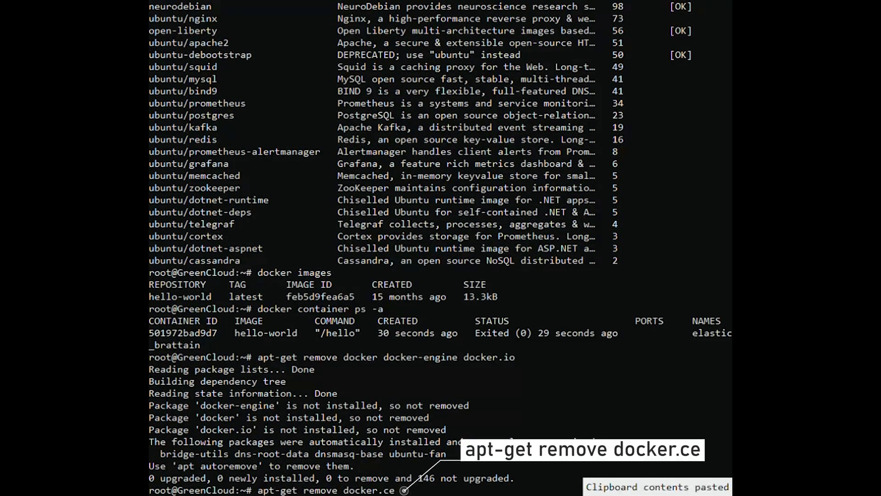
pyautogui.press('Return')
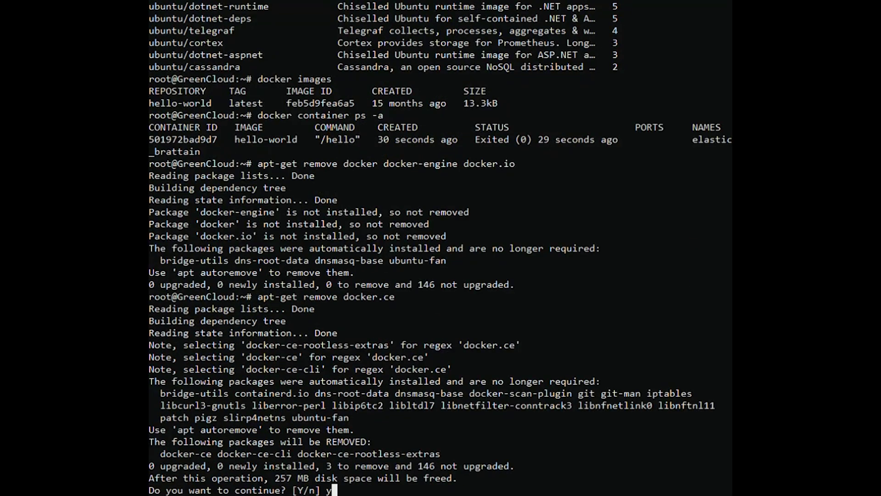
pyautogui.write('y')
pyautogui.press('Return')
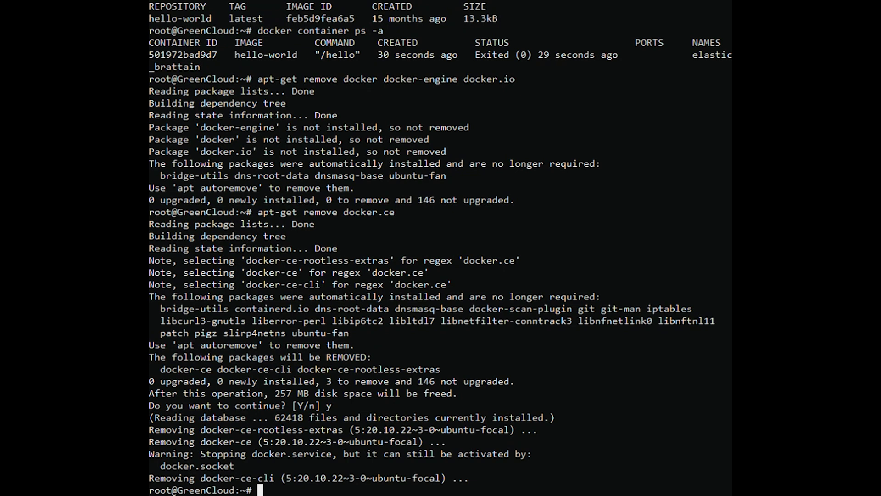